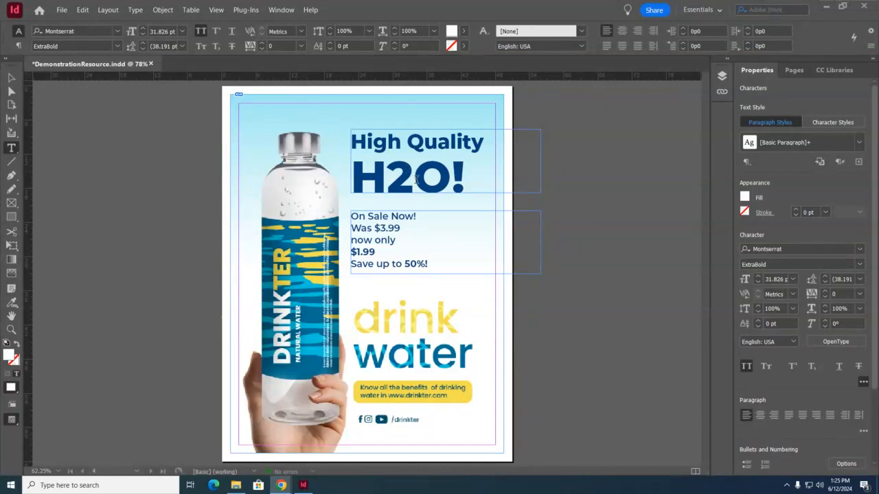
Format the 2 in the H2O! headline as subscript.
{"action": "left_click", "coordinate": [413, 176]}
{"action": "left_click_drag", "start_coordinate": [412, 176], "coordinate": [392, 176]}
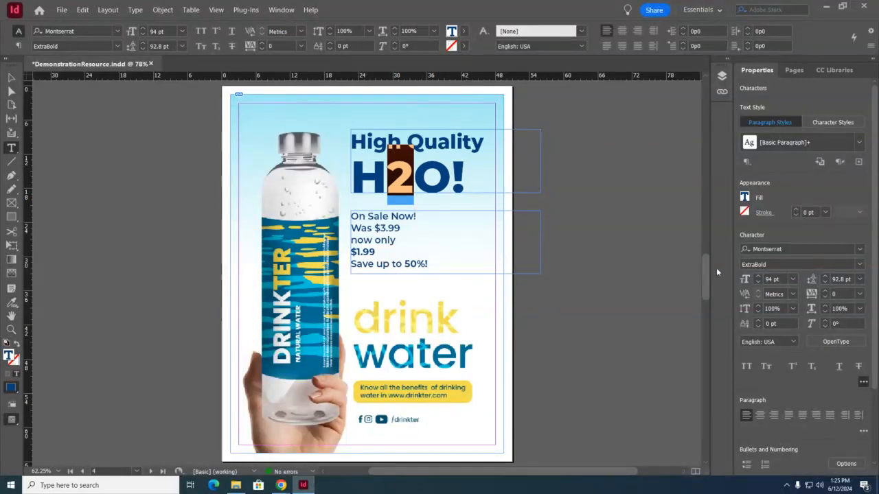
{"action": "left_click", "coordinate": [811, 367]}
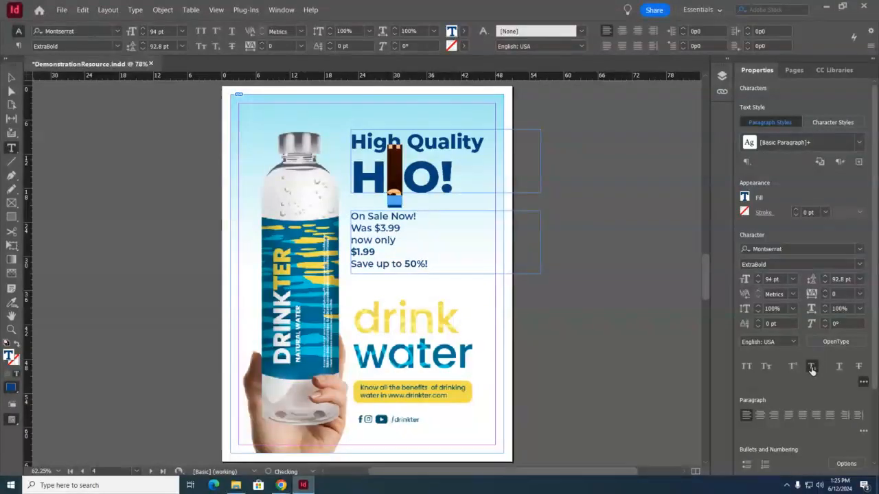
{"action": "left_click", "coordinate": [456, 182]}
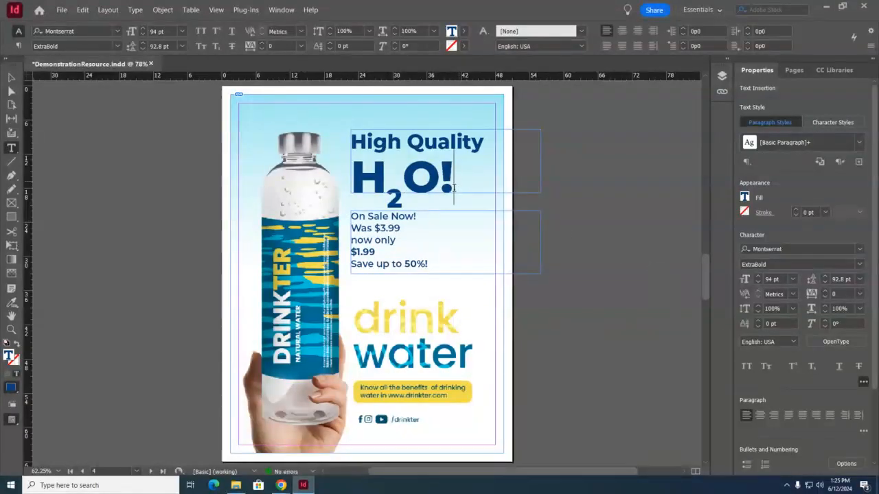
Tighten the kerning between the subscript 2 and the O in the headline to -120.
{"action": "left_click", "coordinate": [404, 177]}
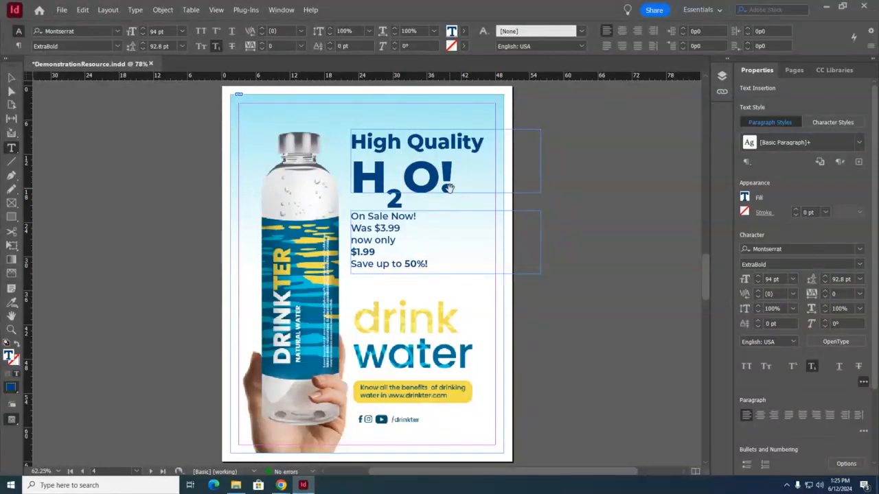
{"action": "key", "text": "alt+Left"}
{"action": "key", "text": "alt+Left"}
{"action": "key", "text": "alt+Left"}
{"action": "key", "text": "alt+Left"}
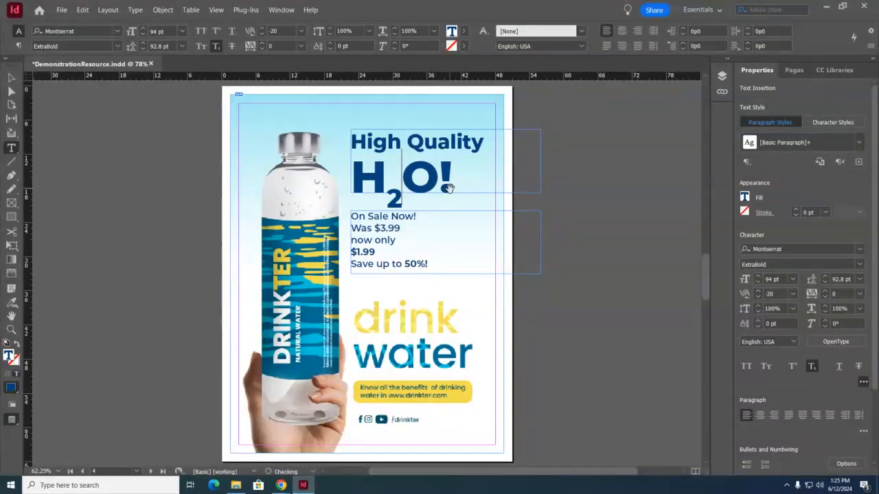
{"action": "key", "text": "alt+Left"}
{"action": "key", "text": "alt+Left"}
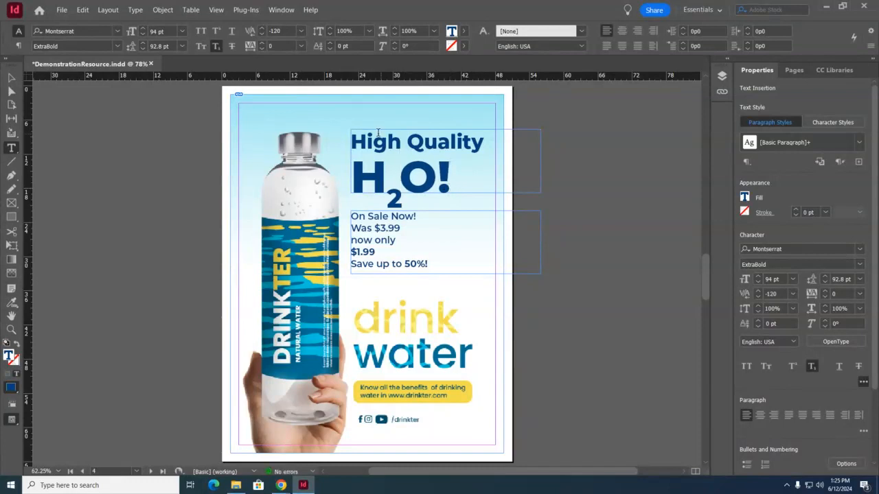
Raise the baseline shift of the subscript 2 in the H2O! headline slightly.
{"action": "left_click", "coordinate": [410, 204]}
{"action": "left_click", "coordinate": [410, 203]}
{"action": "left_click_drag", "start_coordinate": [403, 197], "coordinate": [386, 192]}
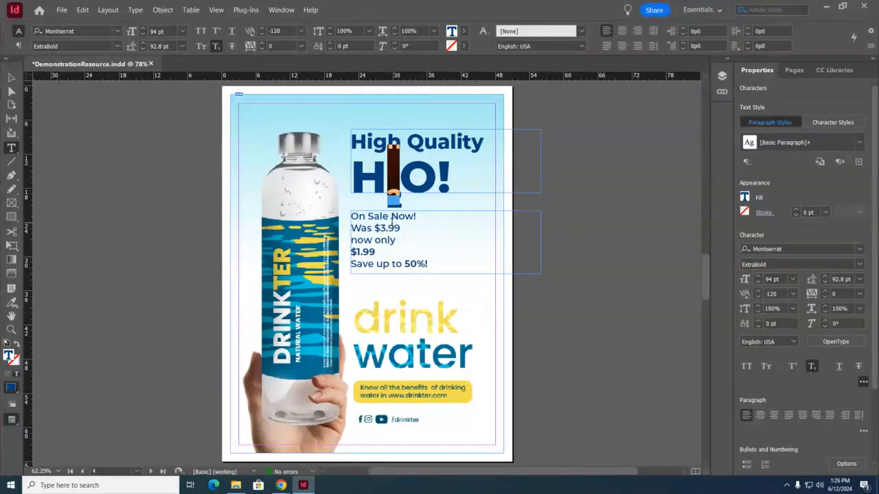
{"action": "left_click", "coordinate": [758, 320]}
{"action": "left_click", "coordinate": [758, 320]}
{"action": "left_click", "coordinate": [758, 320]}
{"action": "left_click", "coordinate": [758, 320]}
{"action": "left_click", "coordinate": [758, 320]}
{"action": "left_click", "coordinate": [758, 320]}
{"action": "left_click", "coordinate": [455, 175]}
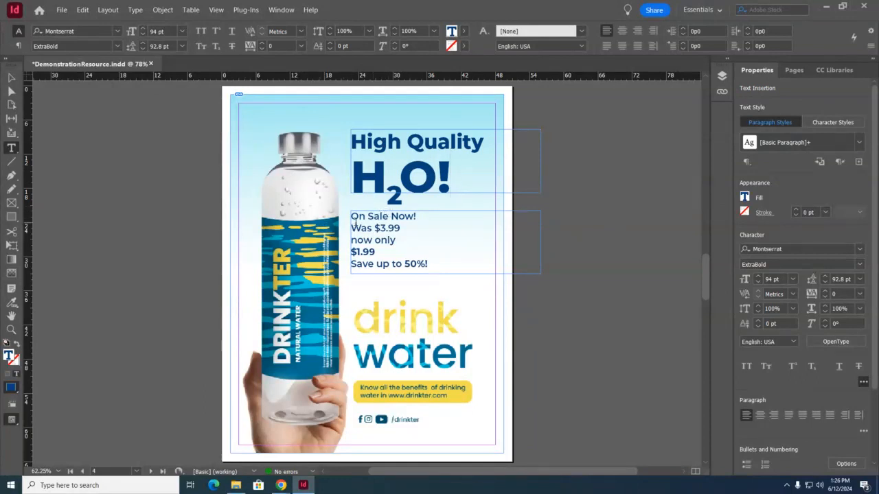
Format the dollar sign and the .99 of the $3.99 price as superscript.
{"action": "left_click", "coordinate": [11, 330]}
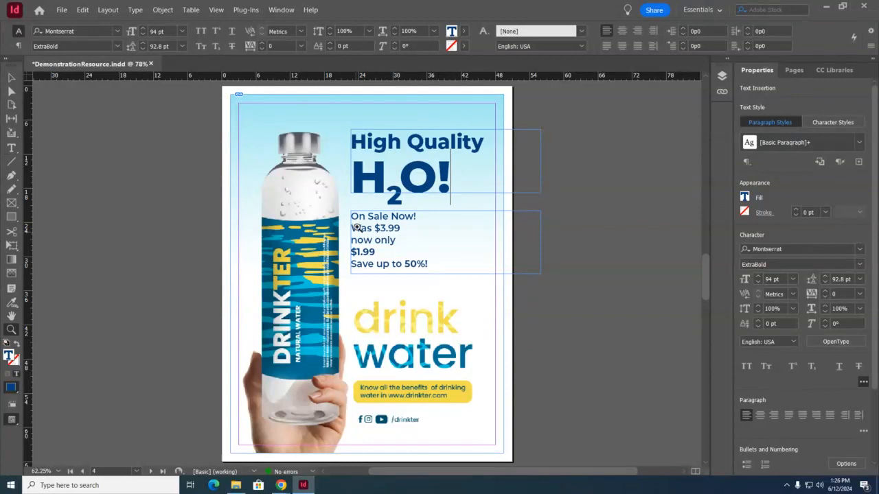
{"action": "left_click_drag", "start_coordinate": [337, 181], "coordinate": [514, 309]}
{"action": "left_click", "coordinate": [11, 148]}
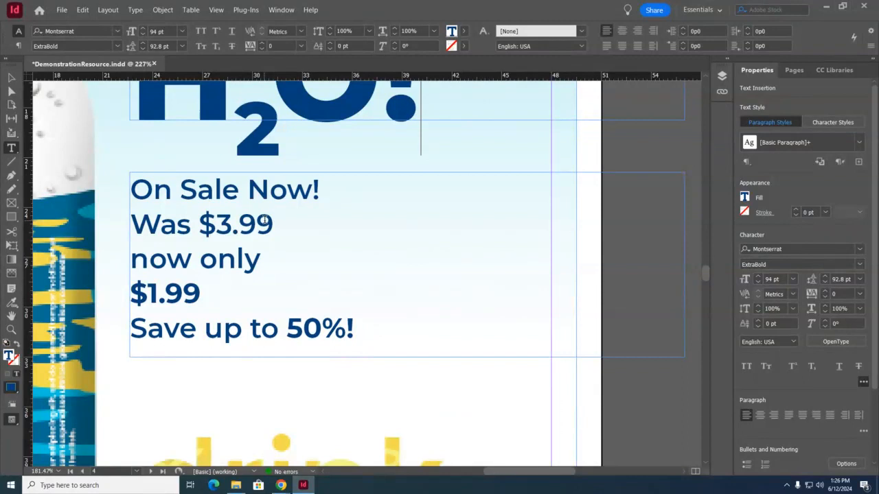
{"action": "left_click", "coordinate": [214, 228]}
{"action": "left_click_drag", "start_coordinate": [211, 228], "coordinate": [199, 228]}
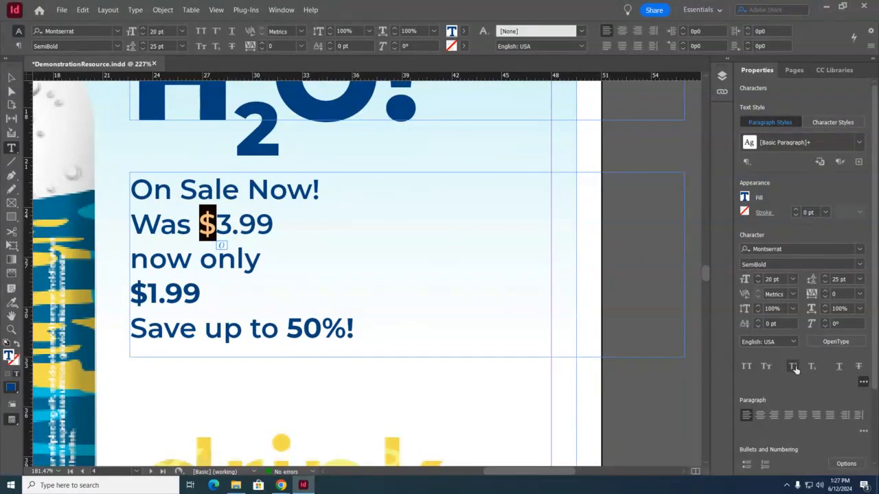
{"action": "left_click", "coordinate": [793, 368]}
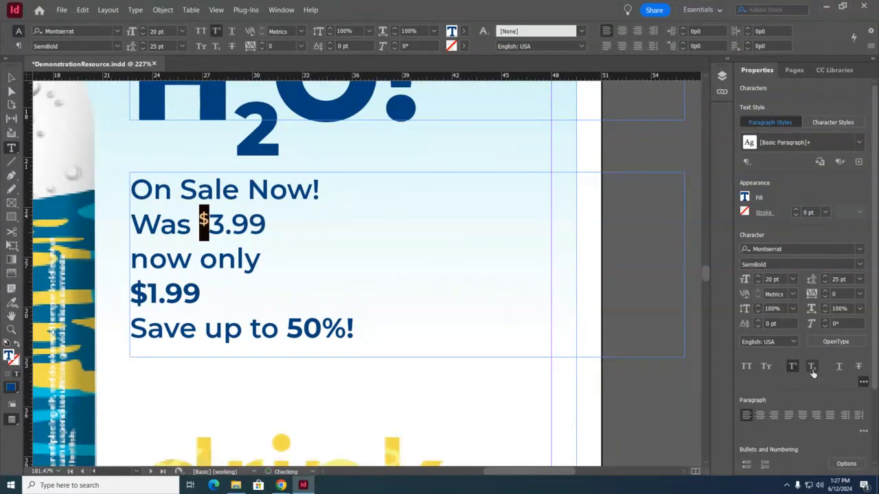
{"action": "left_click_drag", "start_coordinate": [266, 224], "coordinate": [226, 224]}
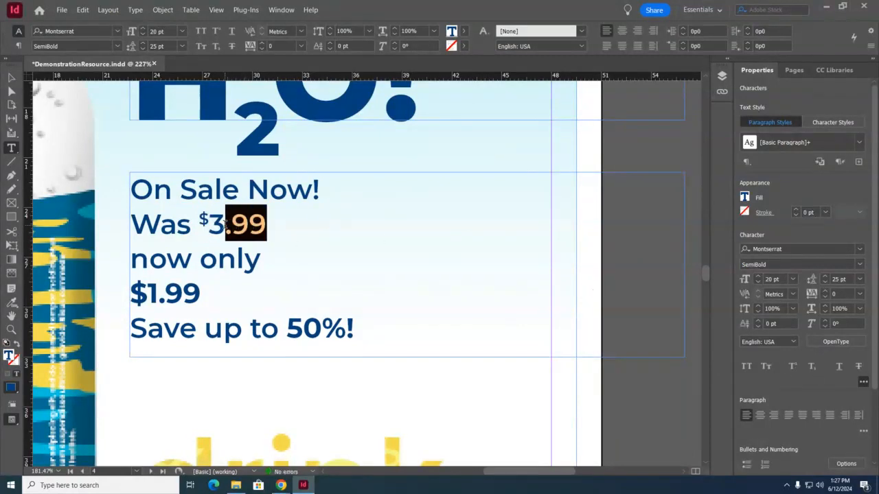
{"action": "left_click", "coordinate": [794, 368]}
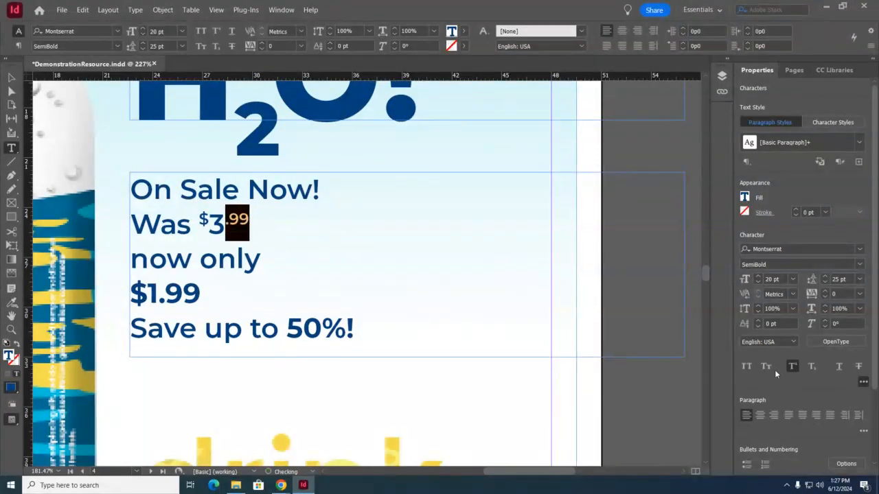
{"action": "left_click", "coordinate": [240, 220]}
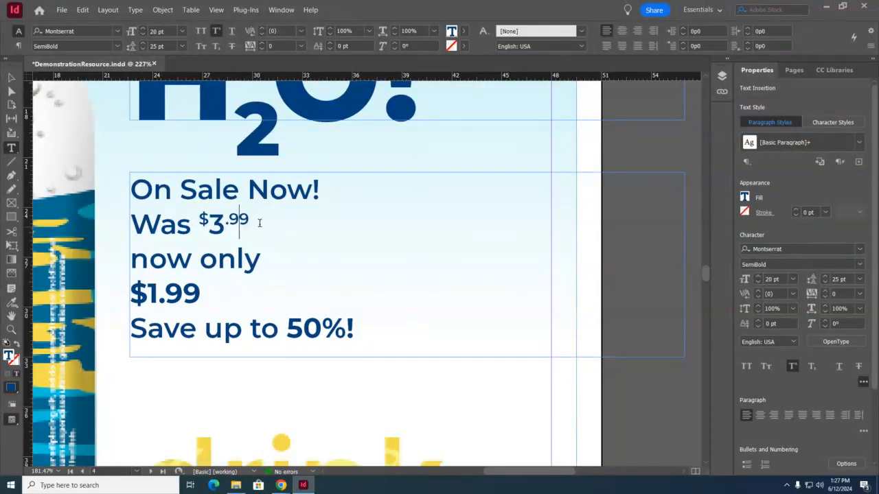
{"action": "left_click_drag", "start_coordinate": [250, 224], "coordinate": [224, 218]}
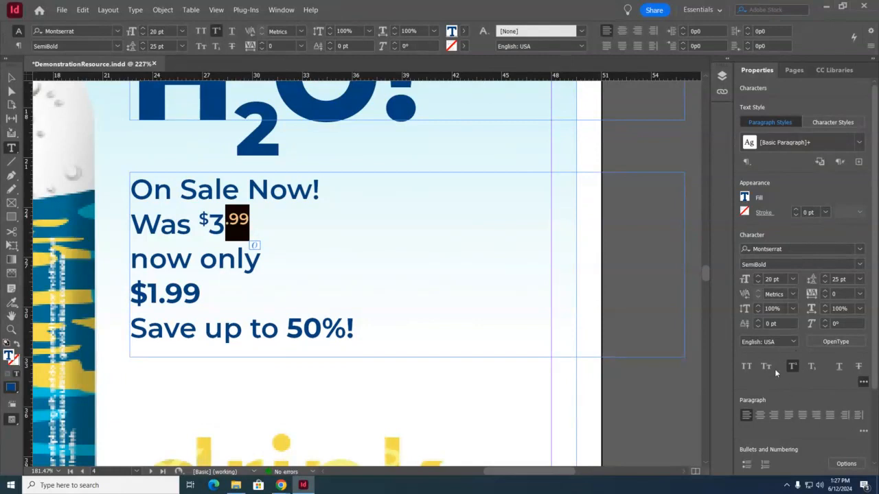
{"action": "left_click_drag", "start_coordinate": [244, 261], "coordinate": [166, 261]}
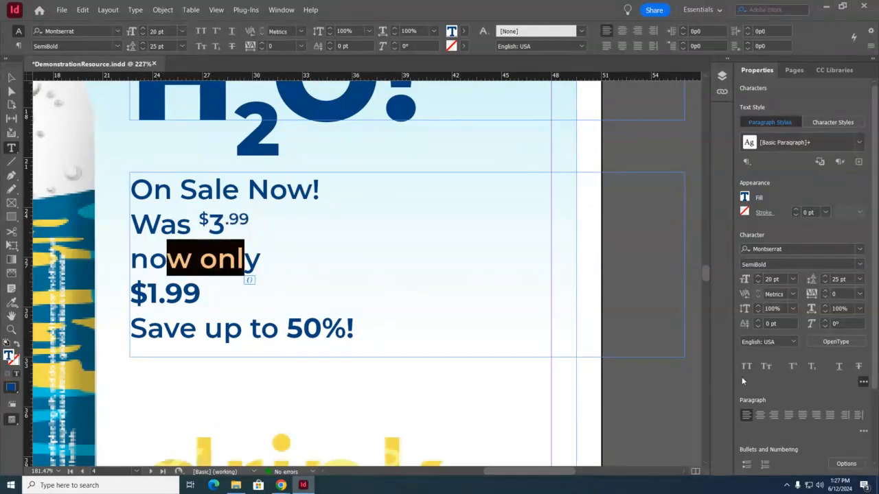
{"action": "left_click", "coordinate": [240, 220]}
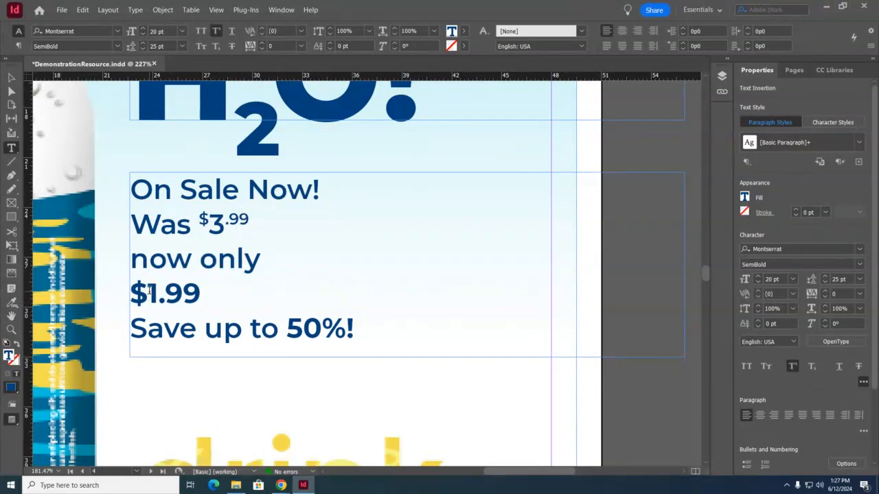
Format the dollar sign and the .99 of the $1.99 price as superscript.
{"action": "left_click_drag", "start_coordinate": [147, 293], "coordinate": [129, 294]}
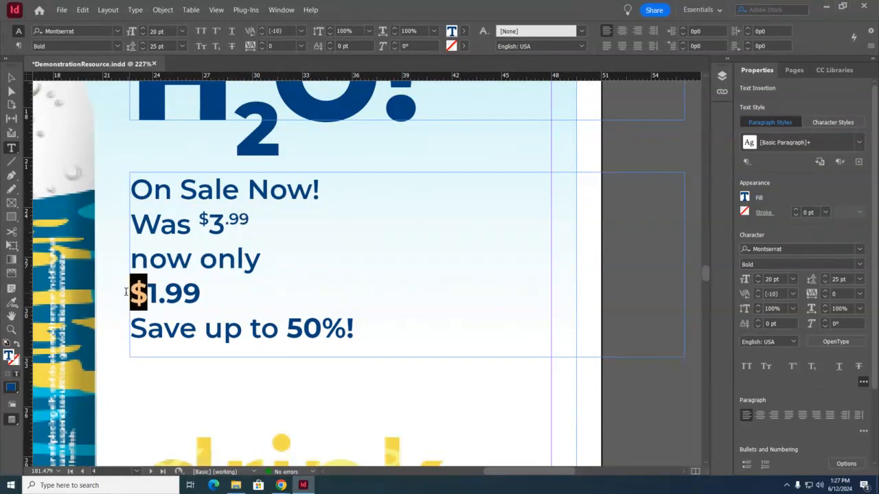
{"action": "left_click", "coordinate": [792, 366]}
{"action": "left_click", "coordinate": [197, 295]}
{"action": "left_click_drag", "start_coordinate": [198, 295], "coordinate": [152, 295]}
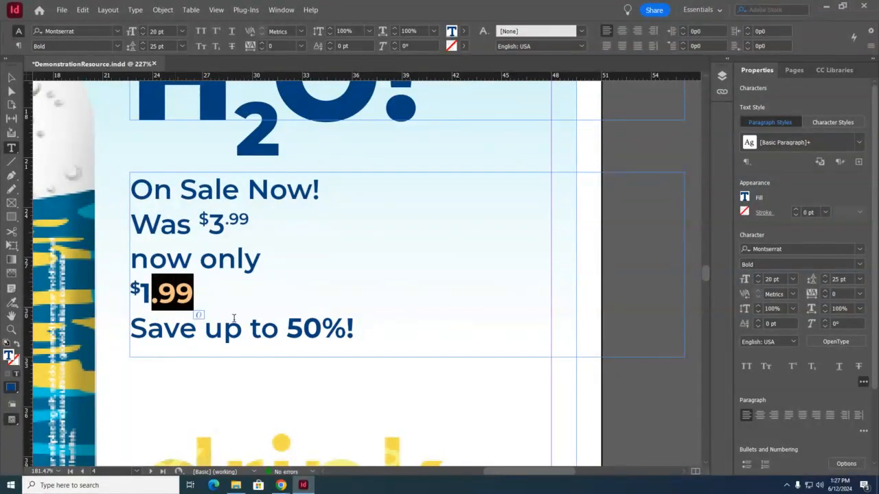
{"action": "left_click", "coordinate": [793, 366]}
{"action": "left_click", "coordinate": [264, 268]}
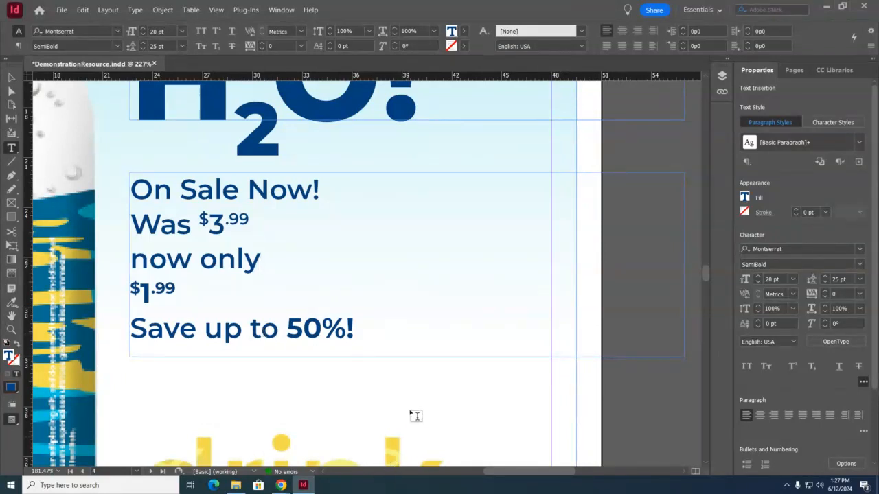
Format the percent sign in "Save up to 50%!" as superscript.
{"action": "left_click_drag", "start_coordinate": [150, 327], "coordinate": [322, 331]}
{"action": "key", "text": "ctrl+shift+b"}
{"action": "left_click", "coordinate": [343, 328]}
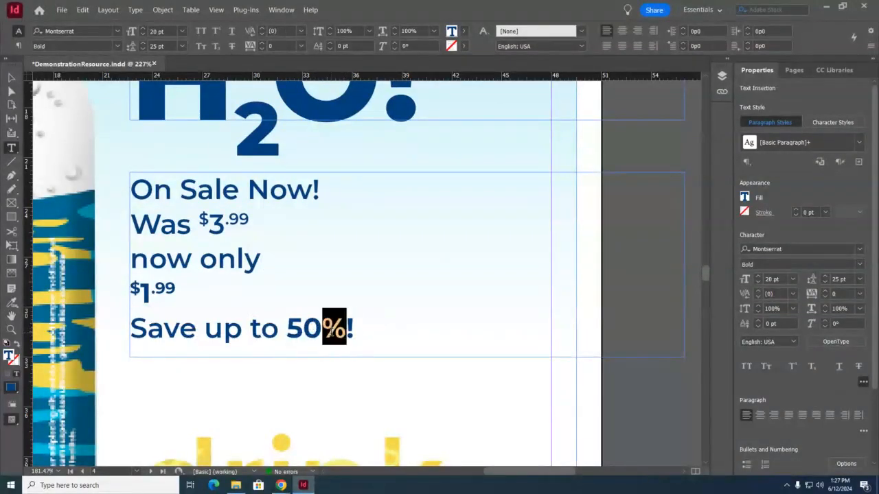
{"action": "left_click", "coordinate": [793, 368]}
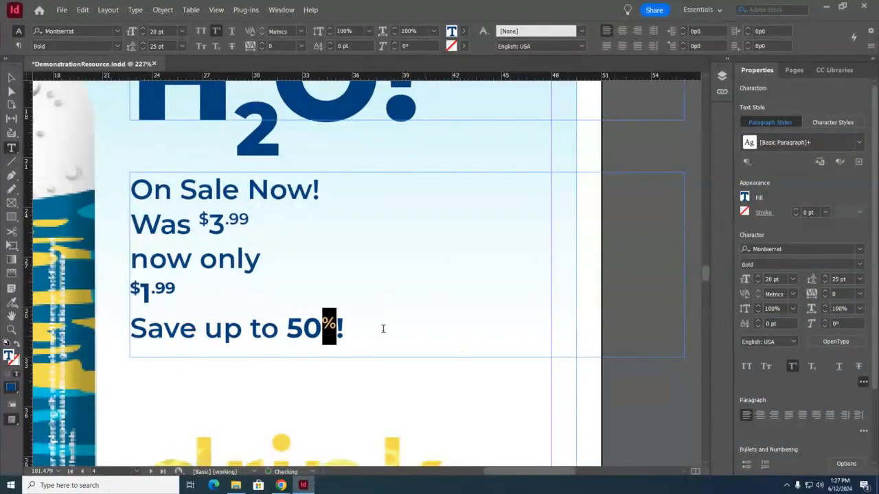
{"action": "left_click", "coordinate": [337, 327]}
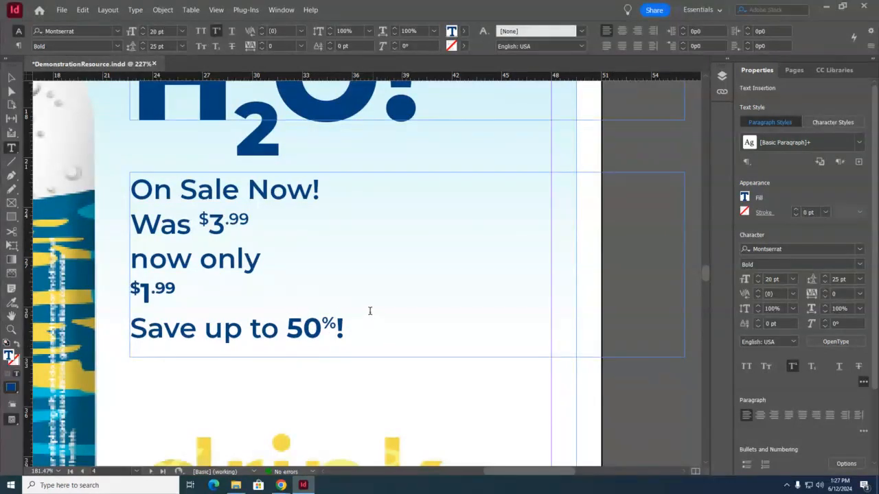
{"action": "left_click", "coordinate": [224, 223]}
{"action": "left_click_drag", "start_coordinate": [221, 224], "coordinate": [215, 226]}
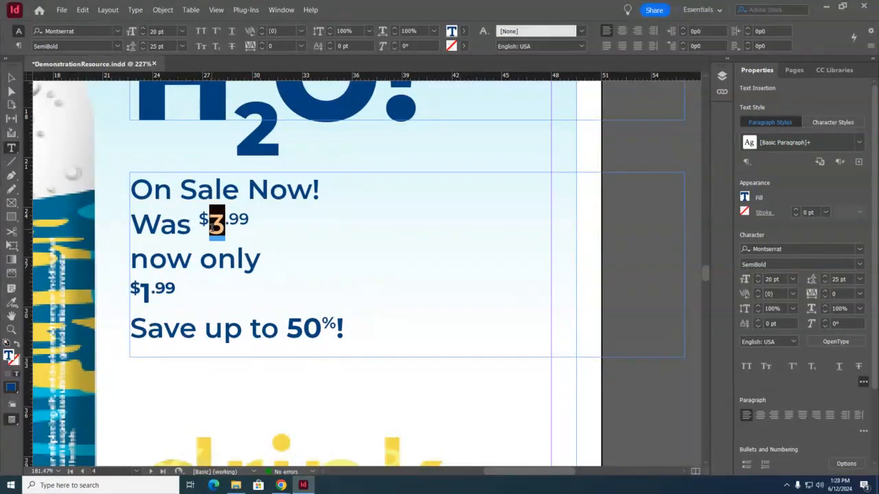
{"action": "left_click", "coordinate": [231, 221]}
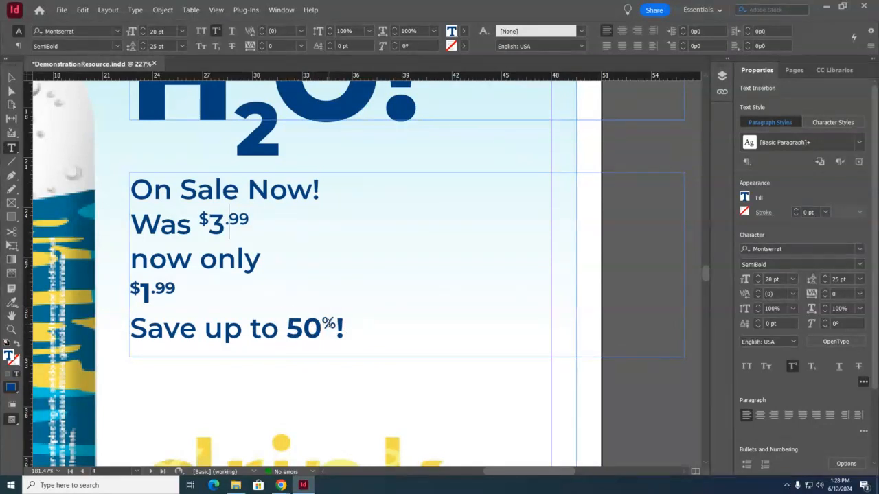
{"action": "left_click_drag", "start_coordinate": [320, 326], "coordinate": [339, 350]}
{"action": "left_click", "coordinate": [292, 328]}
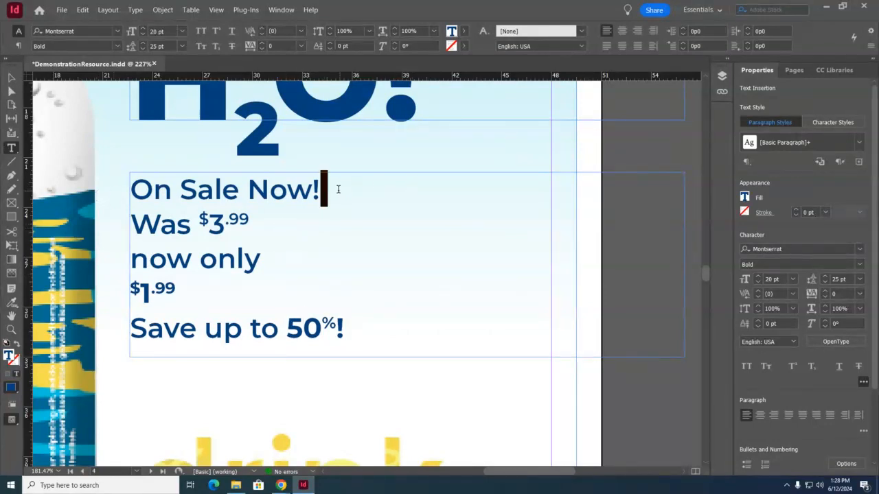
Underline the "On Sale Now!" line in the sale text.
{"action": "left_click_drag", "start_coordinate": [339, 188], "coordinate": [101, 186]}
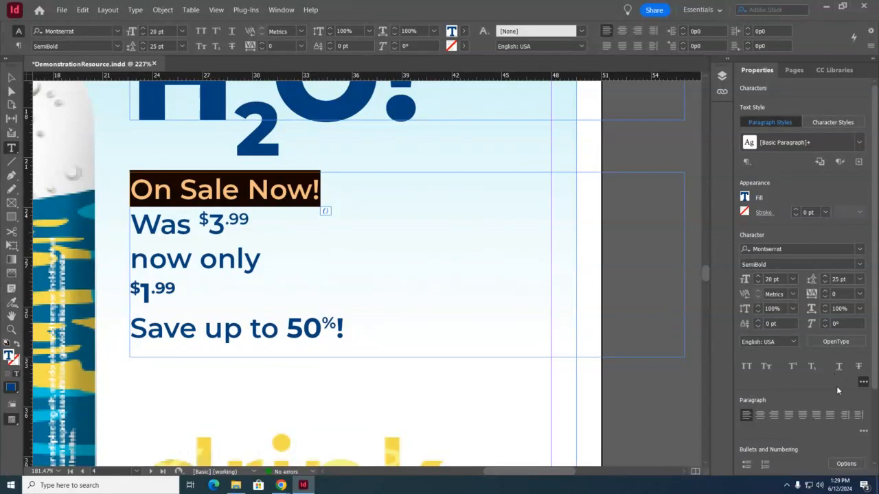
{"action": "left_click", "coordinate": [839, 369]}
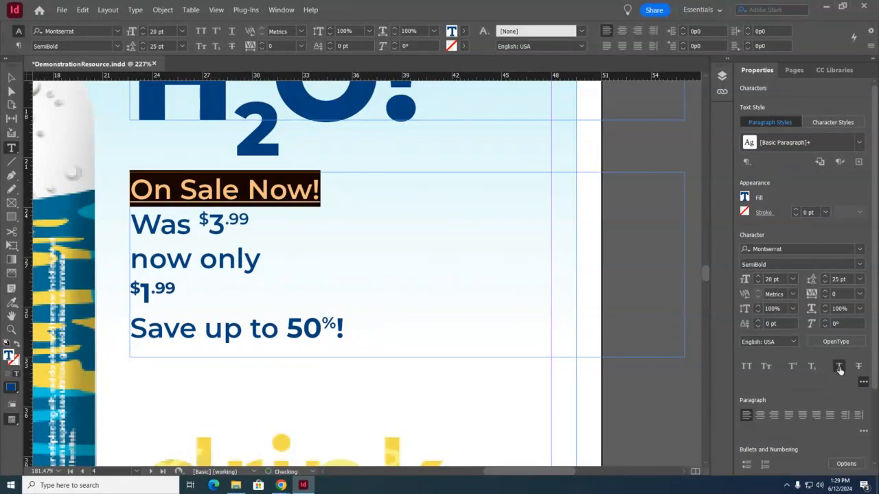
{"action": "left_click", "coordinate": [504, 306]}
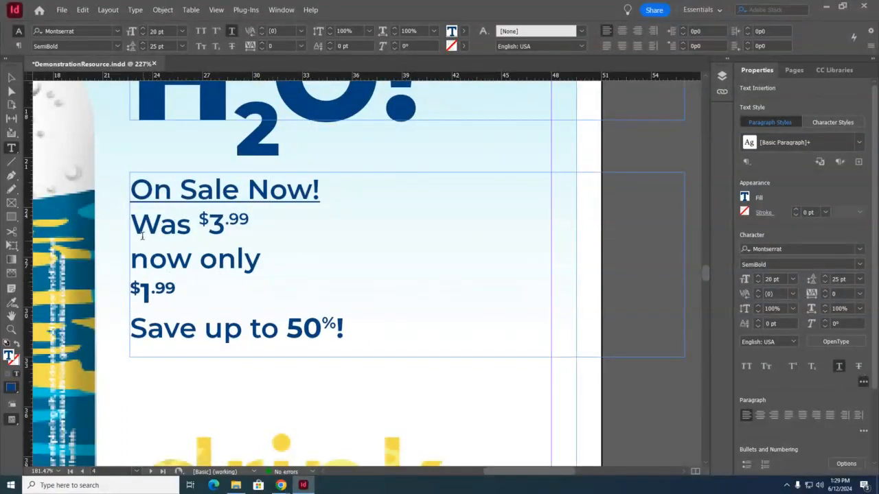
Apply strikethrough to the $3.99 price after the word "Was".
{"action": "left_click_drag", "start_coordinate": [258, 220], "coordinate": [199, 221]}
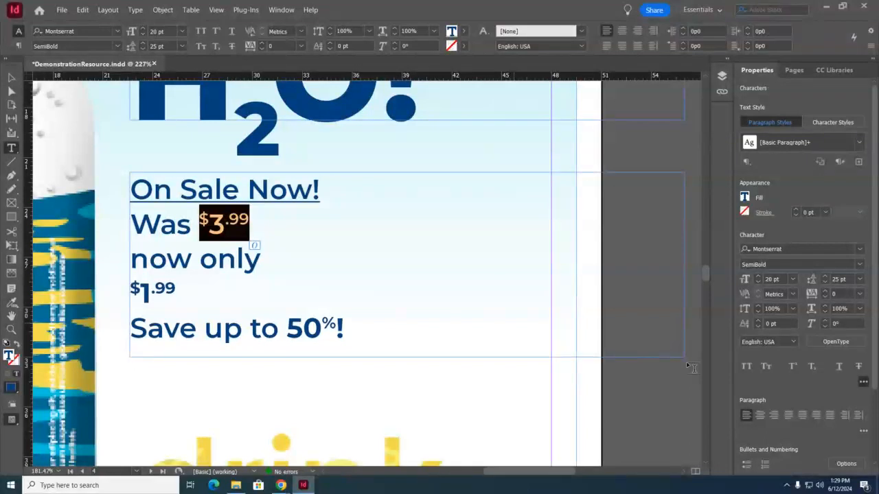
{"action": "left_click", "coordinate": [858, 366]}
{"action": "left_click", "coordinate": [228, 217]}
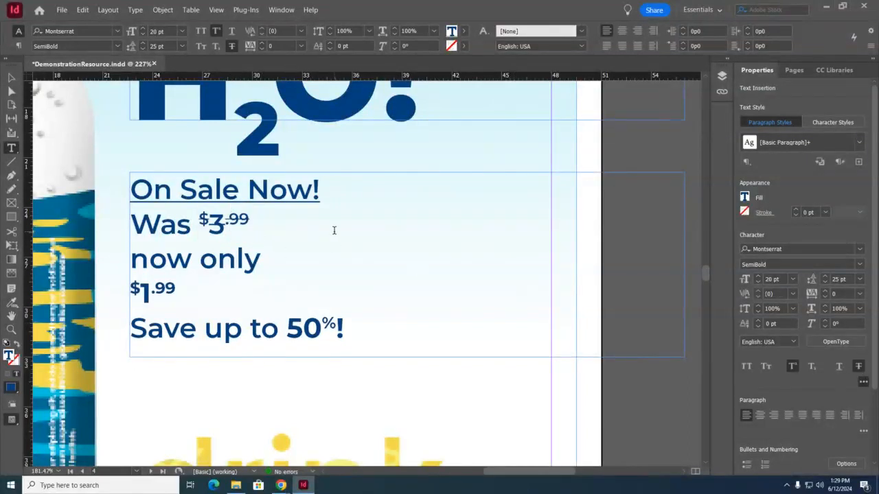
{"action": "left_click_drag", "start_coordinate": [208, 288], "coordinate": [104, 294]}
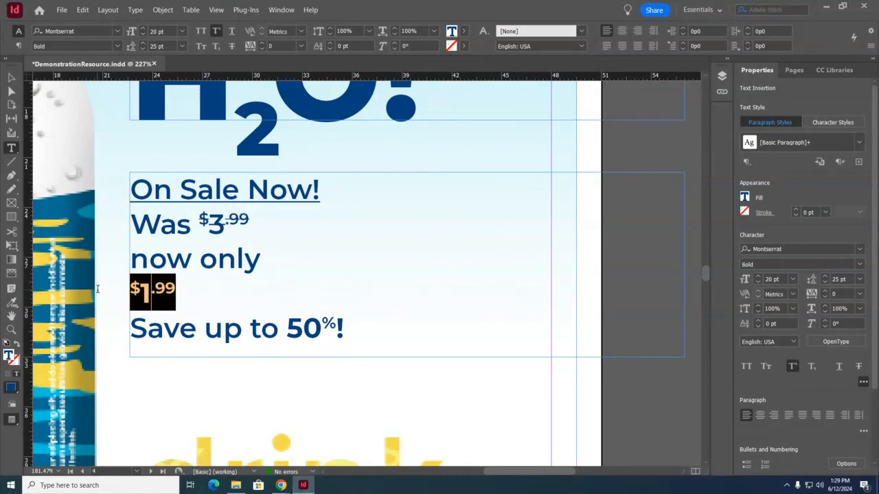
{"action": "left_click", "coordinate": [243, 226]}
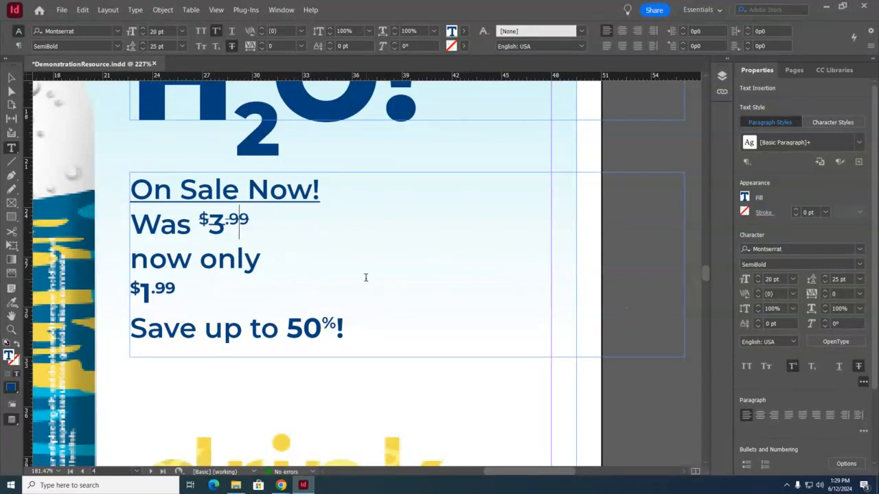
{"action": "left_click_drag", "start_coordinate": [257, 226], "coordinate": [200, 220]}
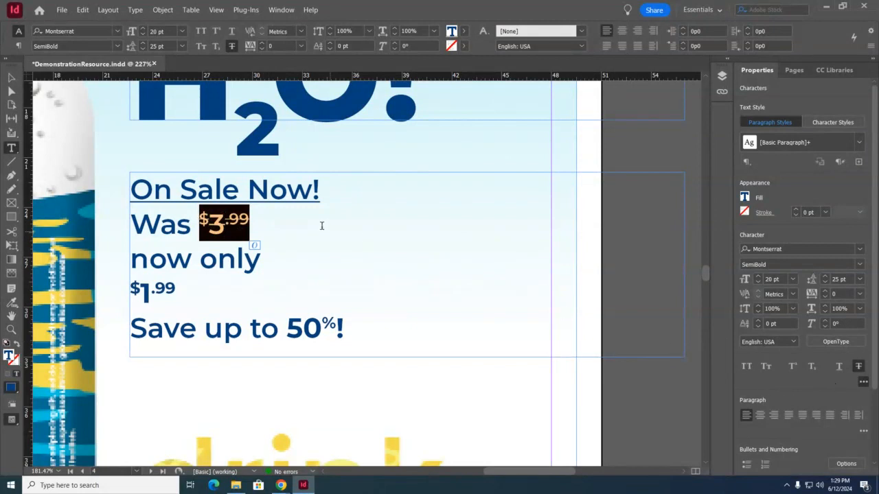
Remove the superscript formatting from the dollar sign and the .99 of the struck-through $3.99 price.
{"action": "left_click", "coordinate": [272, 227]}
{"action": "left_click_drag", "start_coordinate": [264, 218], "coordinate": [197, 219]}
{"action": "left_click", "coordinate": [793, 367]}
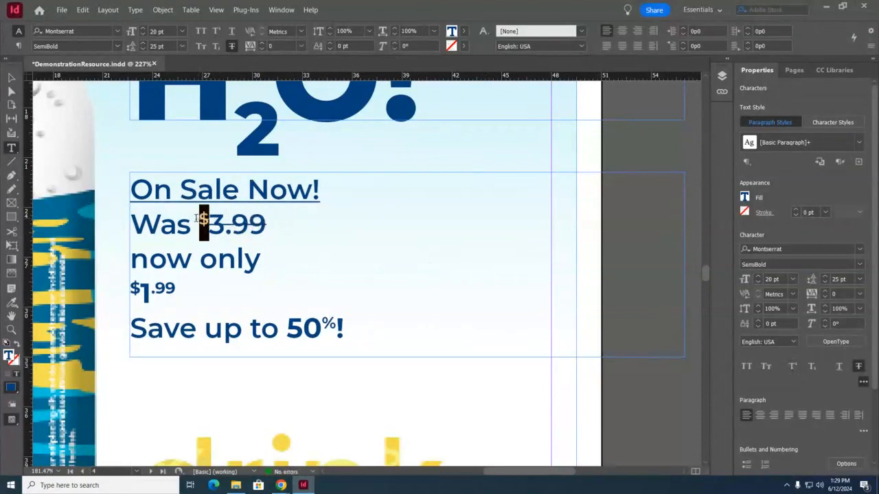
{"action": "left_click", "coordinate": [793, 366]}
{"action": "left_click_drag", "start_coordinate": [278, 225], "coordinate": [191, 224]}
{"action": "left_click", "coordinate": [283, 216]}
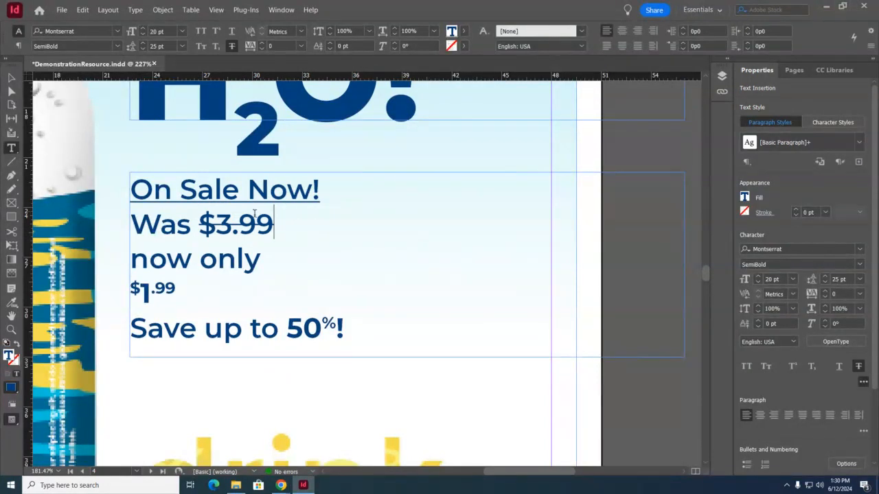
{"action": "left_click_drag", "start_coordinate": [256, 224], "coordinate": [236, 226]}
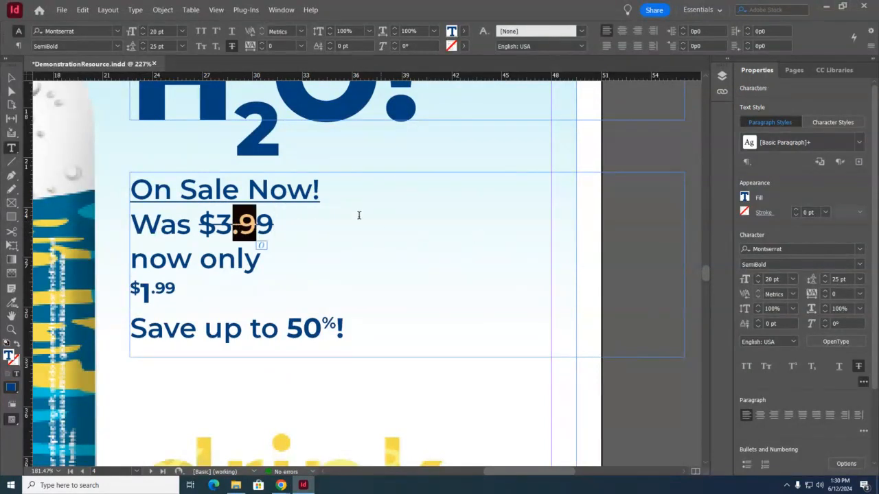
{"action": "left_click", "coordinate": [216, 224]}
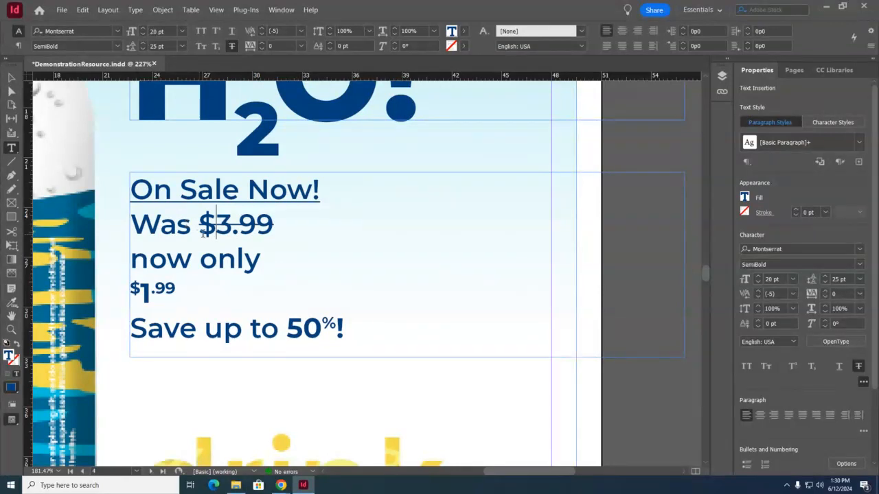
Increase the font size of all five lines of the sale text to 24 pt.
{"action": "left_click_drag", "start_coordinate": [392, 334], "coordinate": [77, 193]}
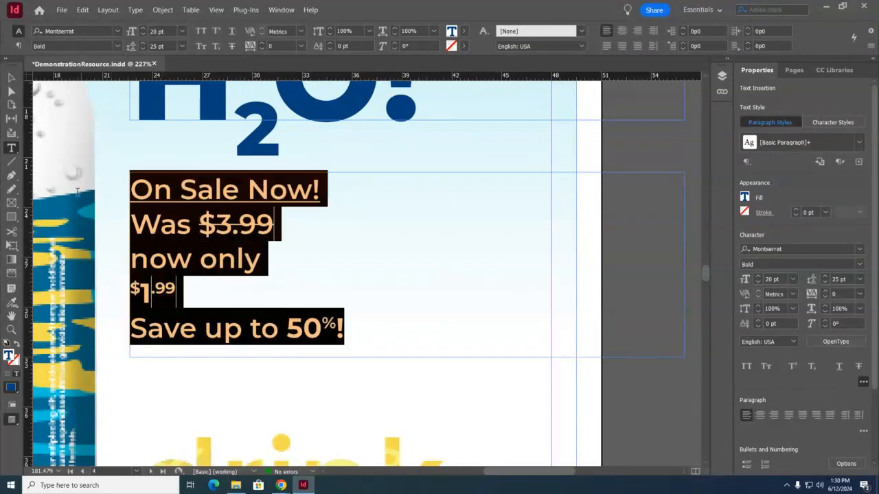
{"action": "left_click", "coordinate": [758, 277]}
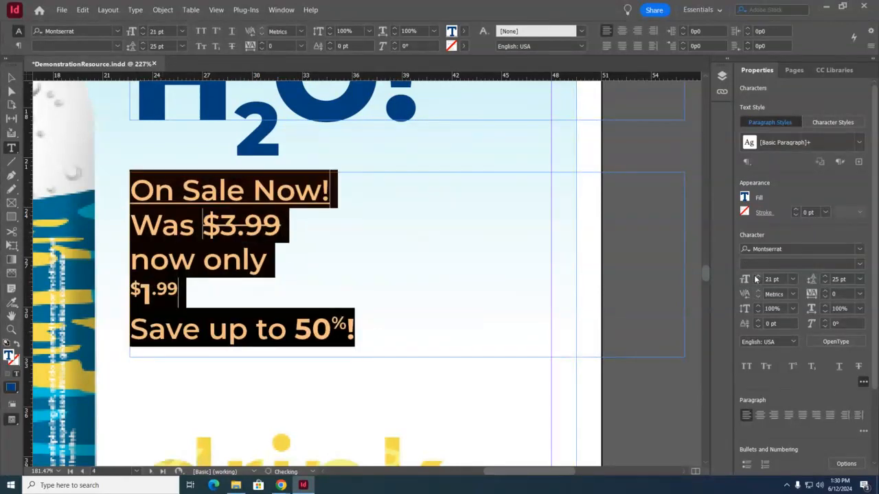
{"action": "left_click", "coordinate": [758, 277]}
{"action": "left_click", "coordinate": [757, 277]}
{"action": "left_click", "coordinate": [758, 277]}
{"action": "left_click", "coordinate": [757, 276]}
{"action": "left_click", "coordinate": [758, 281]}
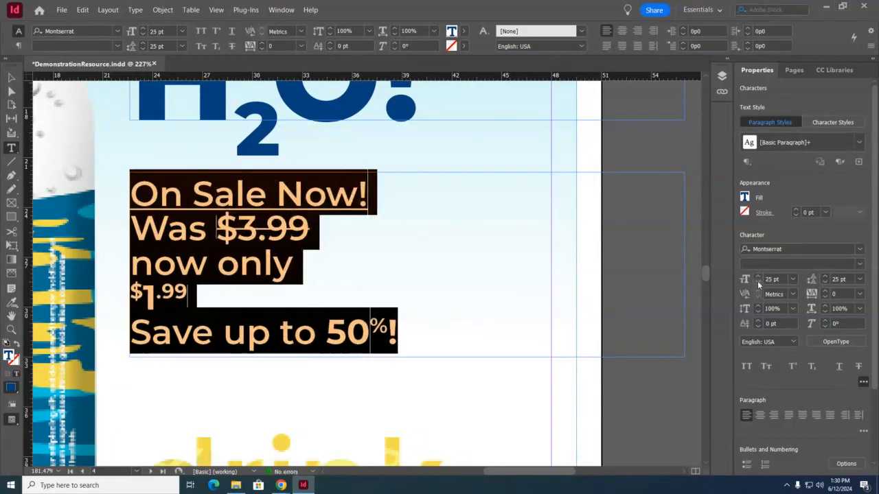
{"action": "left_click", "coordinate": [757, 281]}
{"action": "left_click", "coordinate": [757, 280]}
{"action": "left_click", "coordinate": [757, 280]}
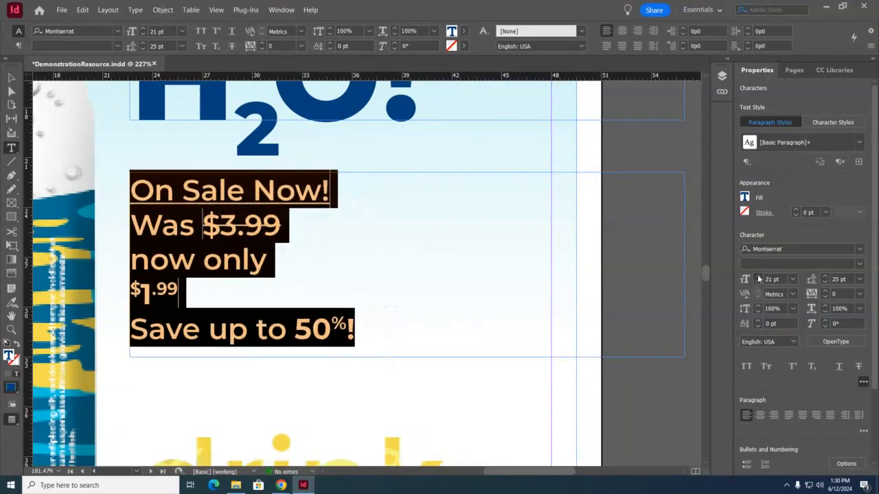
{"action": "left_click", "coordinate": [757, 277]}
{"action": "left_click", "coordinate": [757, 276]}
{"action": "left_click", "coordinate": [757, 276]}
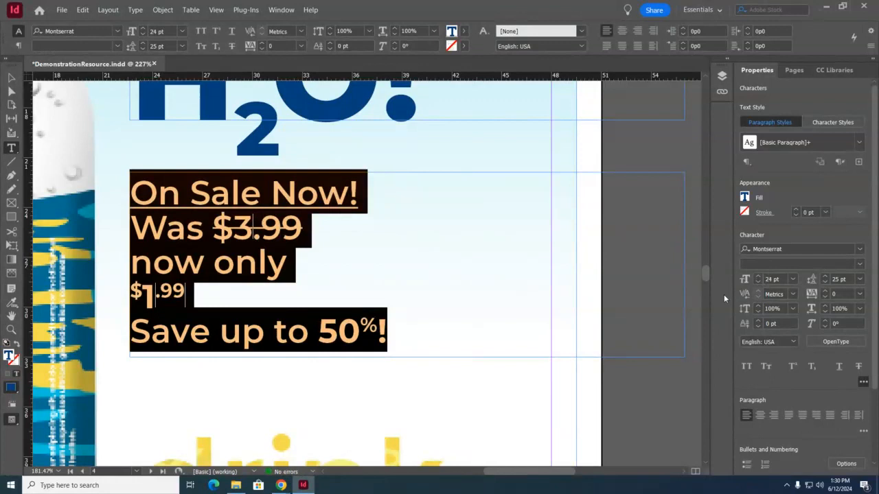
Move the sale text frame straight down below the H2O headline to a Y position of about 24p2.4.
{"action": "left_click", "coordinate": [11, 77]}
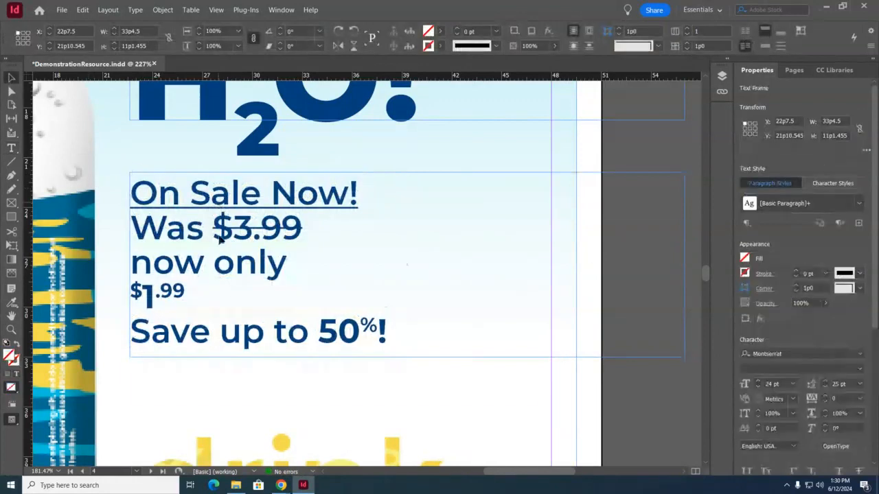
{"action": "left_click_drag", "start_coordinate": [220, 233], "coordinate": [233, 255]}
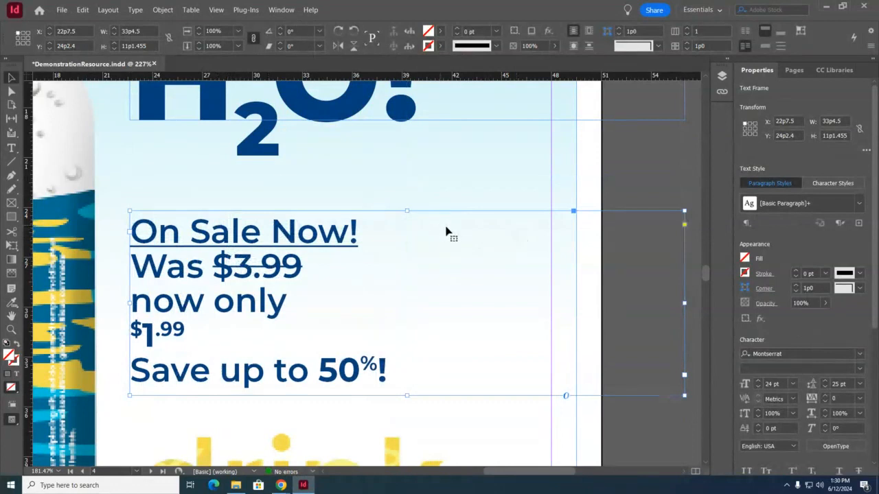
{"action": "left_click", "coordinate": [304, 178]}
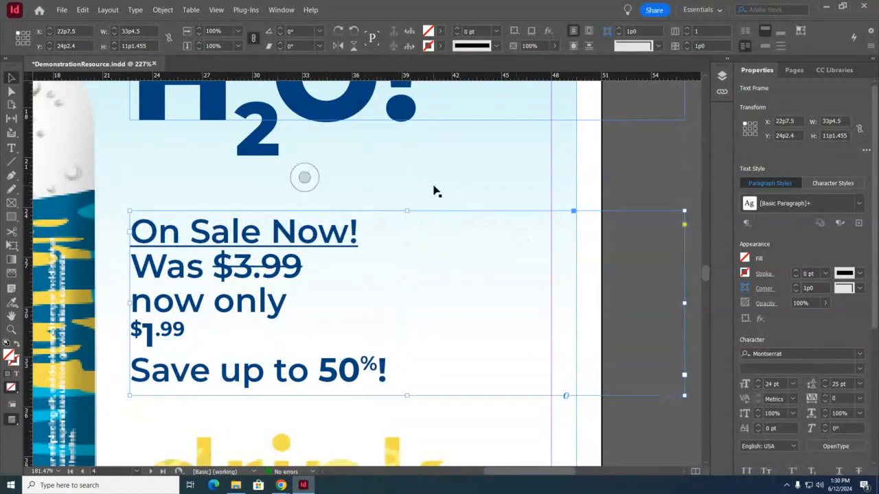